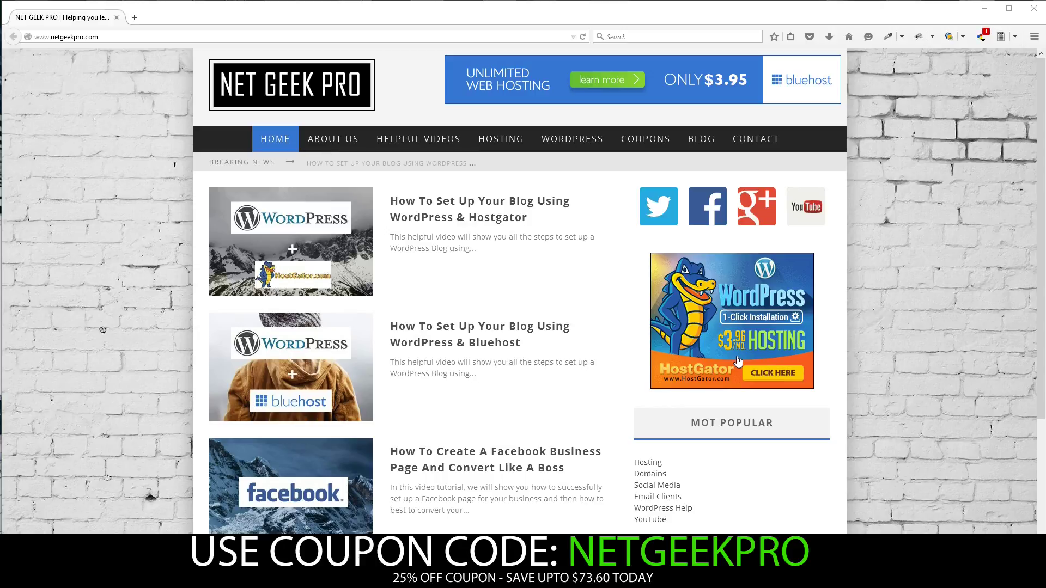
# Open HostGator from the ad and show the Hatchling $3.96, Baby $6.36 and Business $10.36 plans
pyautogui.click(736, 359)
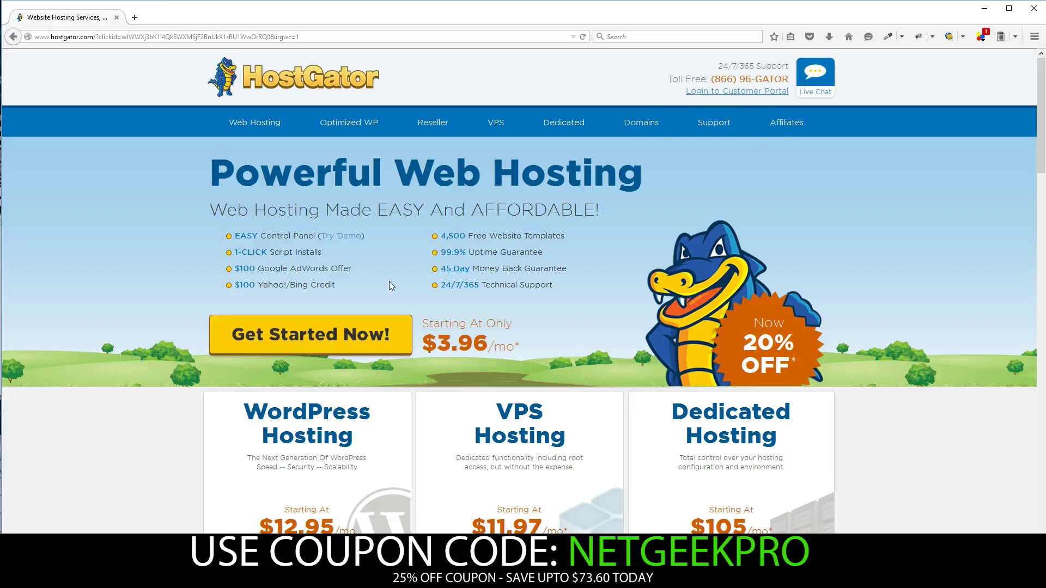
pyautogui.click(300, 338)
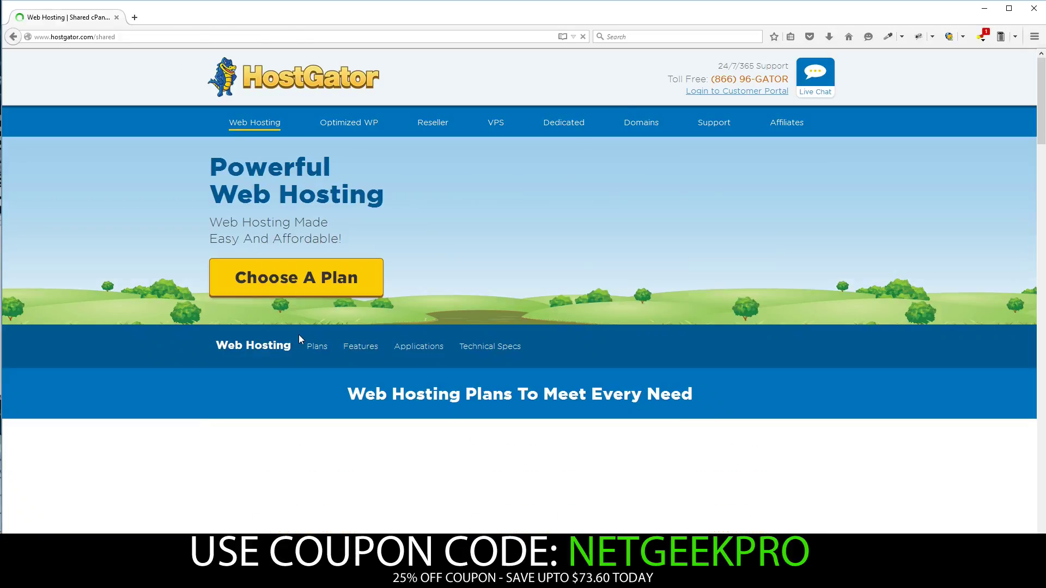
pyautogui.scroll(-2, 296, 337)
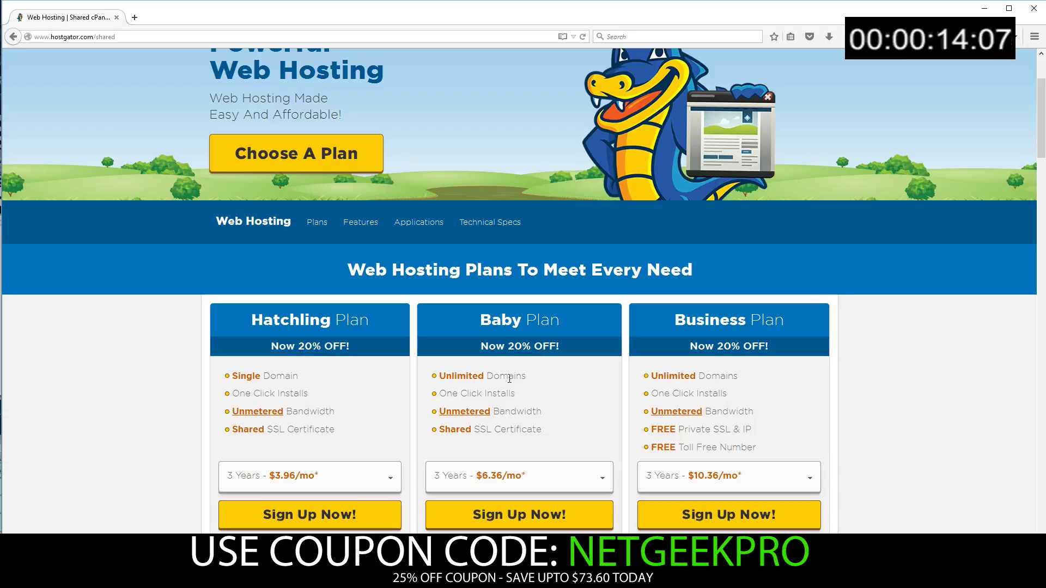
# Sign up for the Baby plan and enter under3minblog as the new domain
pyautogui.click(553, 515)
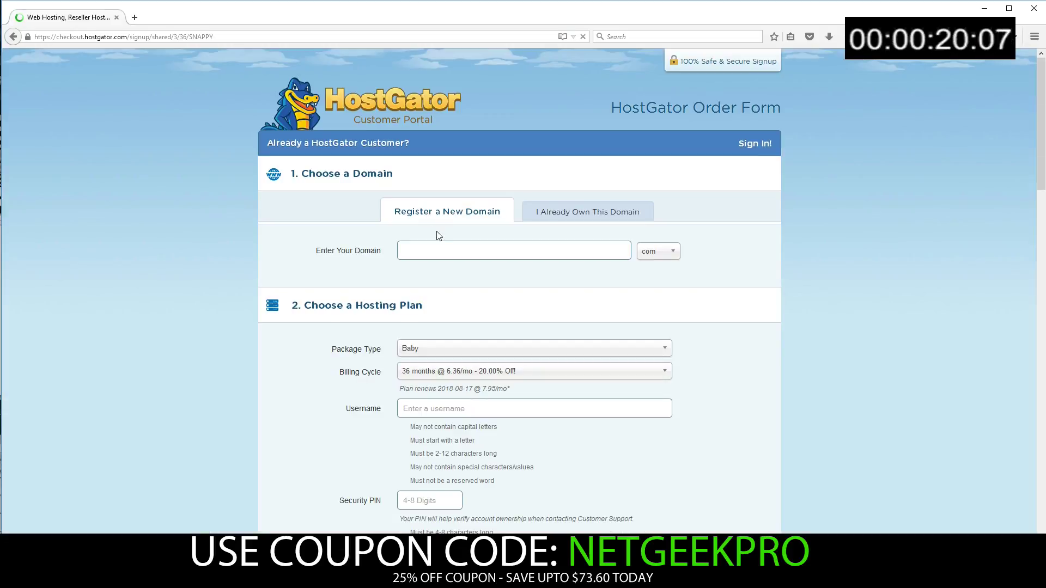
pyautogui.click(443, 249)
pyautogui.write('under3minblog')
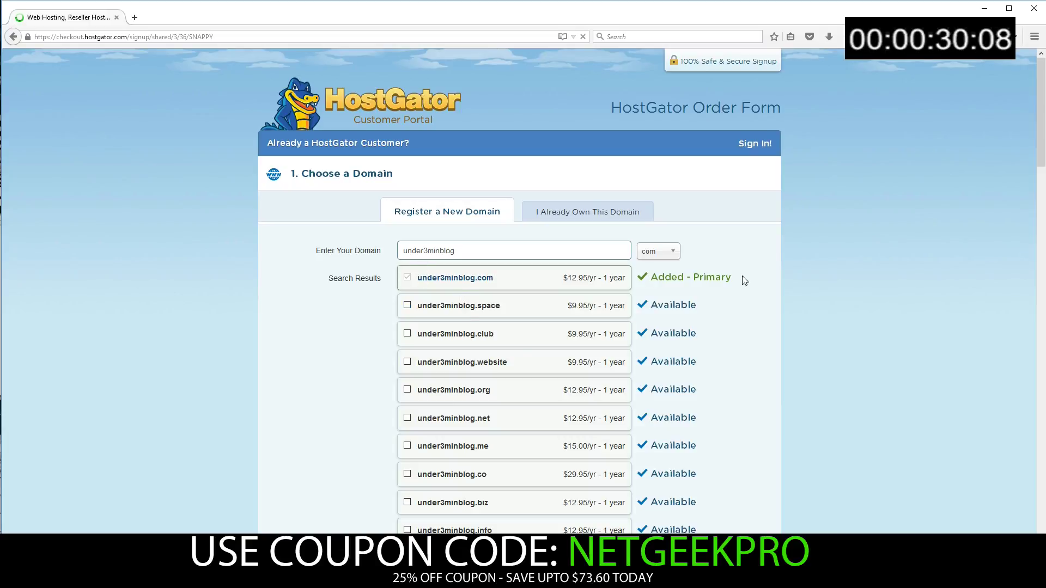
# Keep the billing cycle at 36 months @ $6.36/mo, 20% off
pyautogui.scroll(-5, 832, 279)
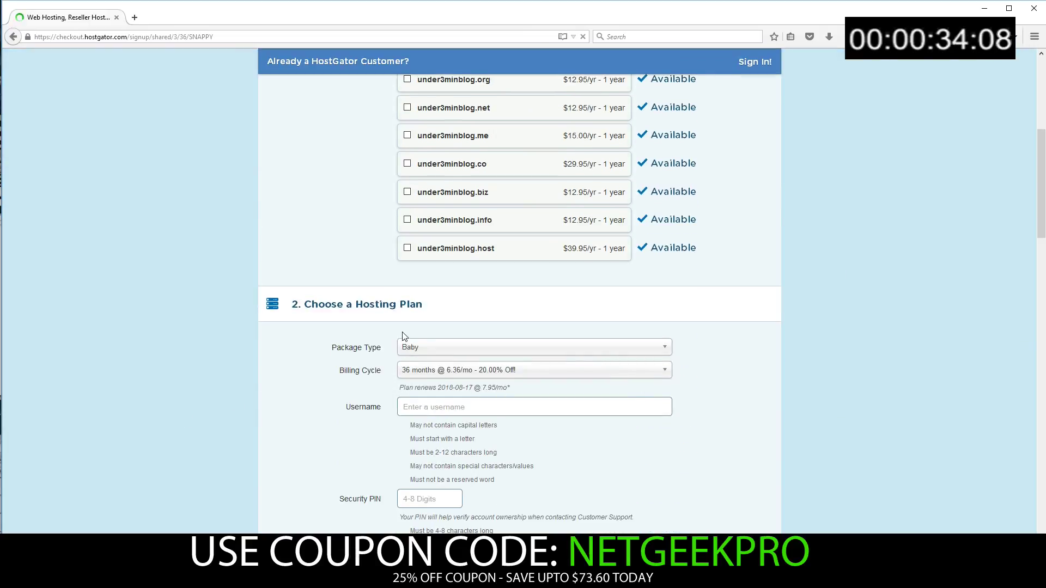
pyautogui.scroll(-2, 404, 336)
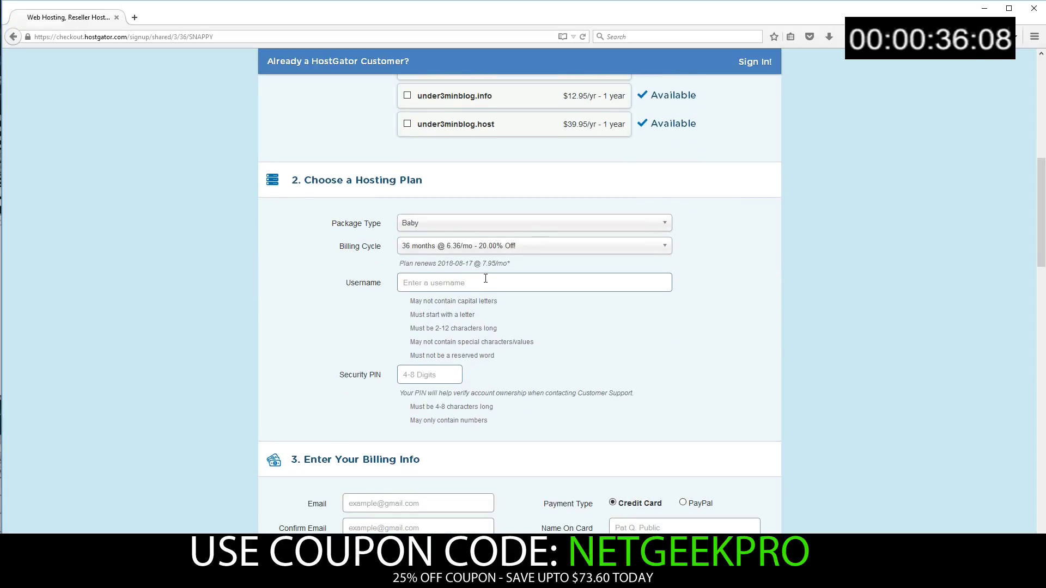
pyautogui.click(459, 247)
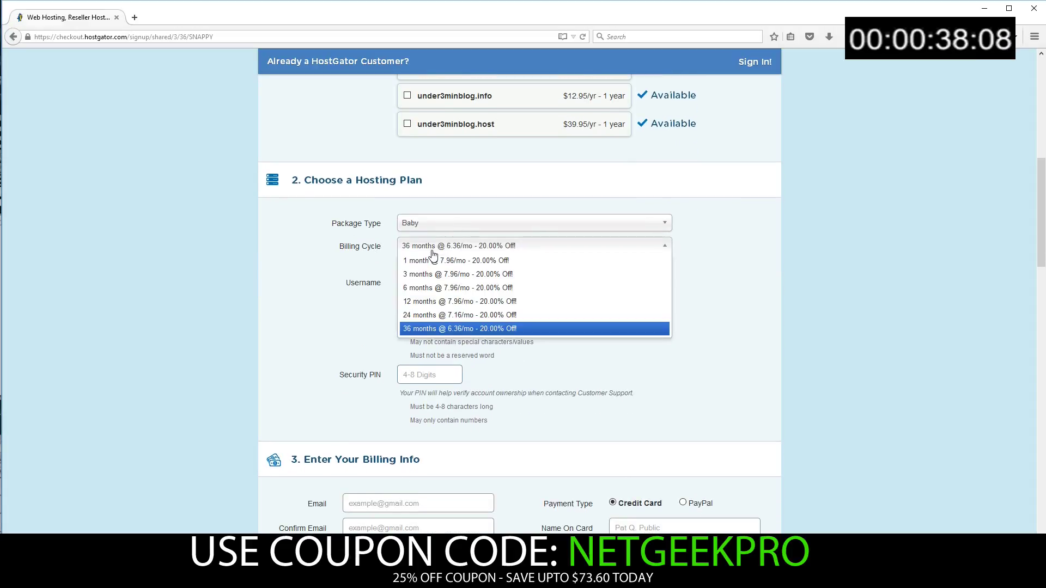
pyautogui.click(521, 329)
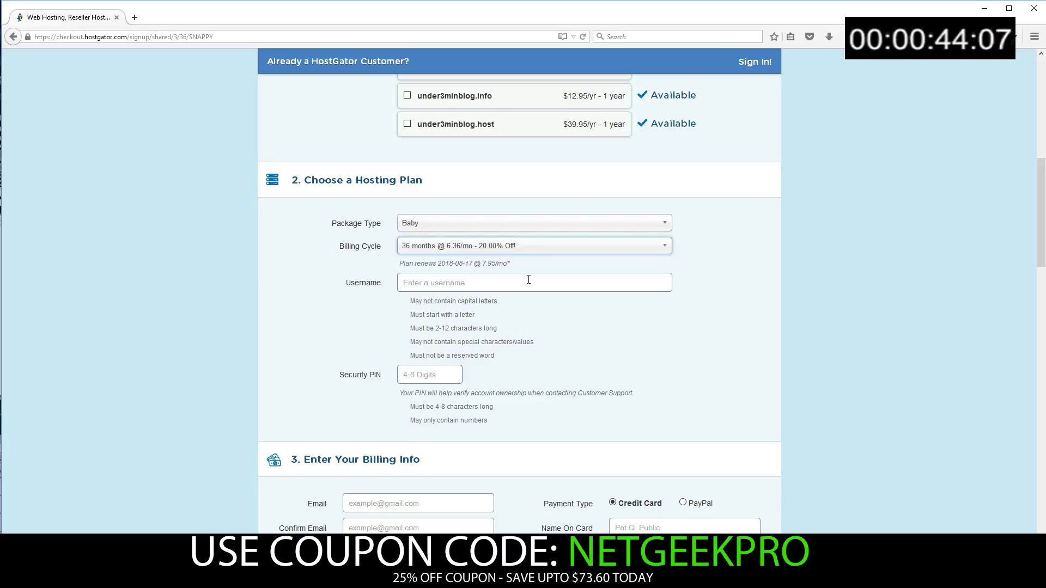
pyautogui.scroll(-2, 708, 381)
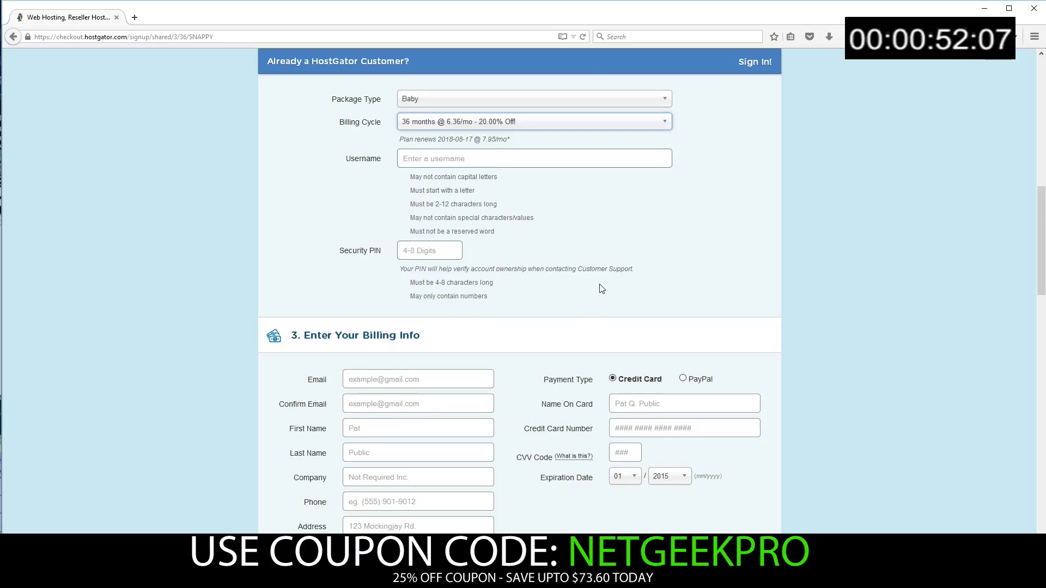
# Uncheck Domain Privacy Protection, SiteLock and Site Backup, leaving Baby: 36 Months at $228.96
pyautogui.scroll(-10, 602, 289)
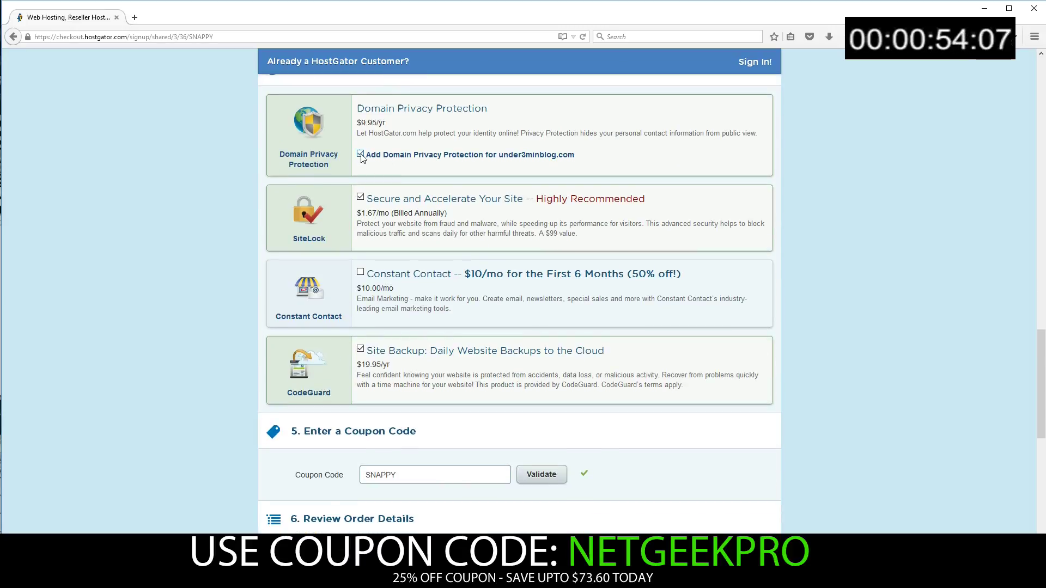
pyautogui.click(361, 155)
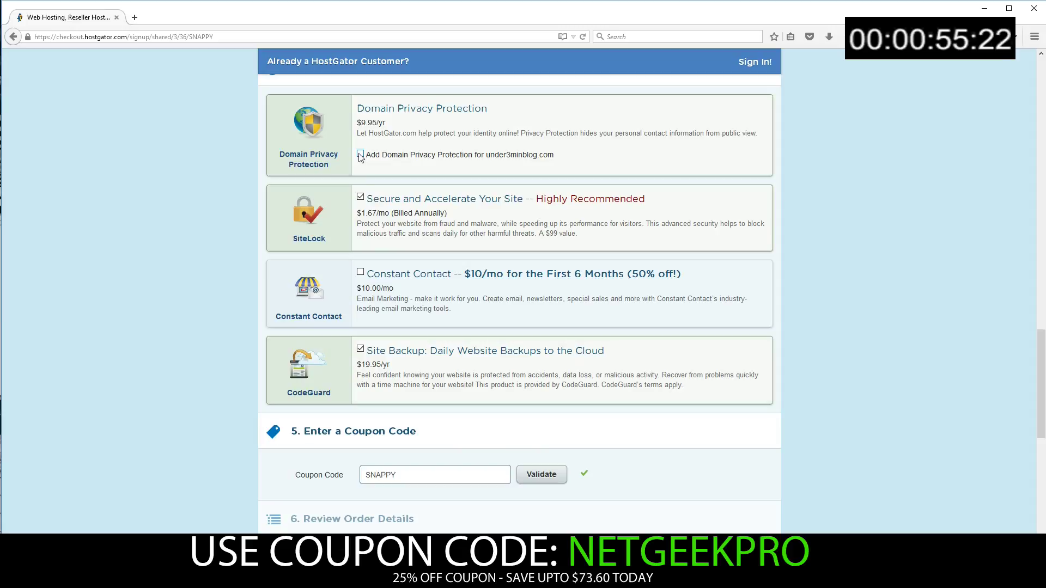
pyautogui.click(360, 197)
pyautogui.click(361, 349)
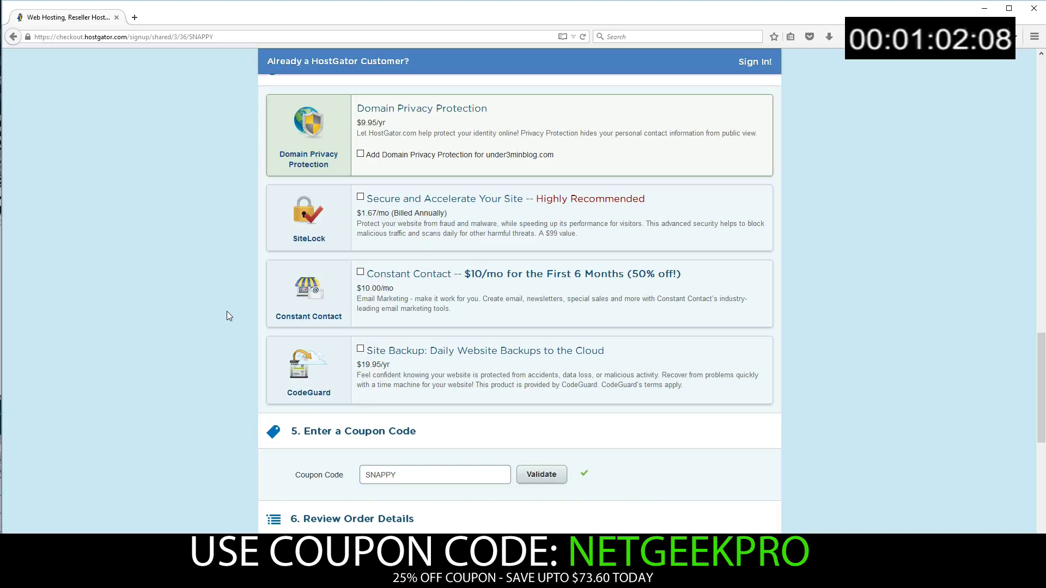
pyautogui.scroll(-2, 452, 352)
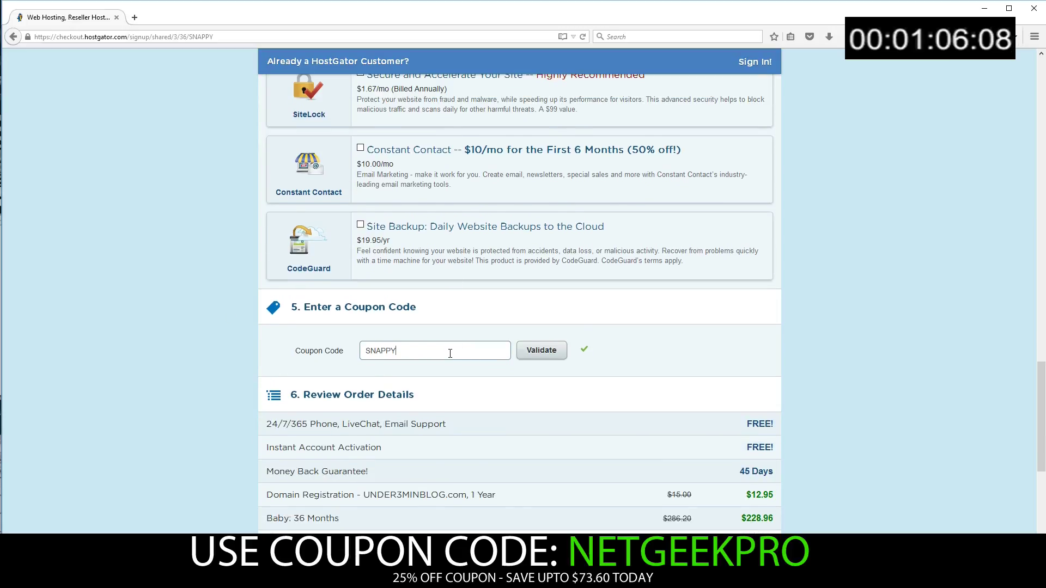
# Swap coupon code SNAPPY for NETGEEKPRO and validate it, bringing the amount due to $227.60
pyautogui.moveTo(446, 355); pyautogui.dragTo(263, 346)
pyautogui.press('BackSpace')
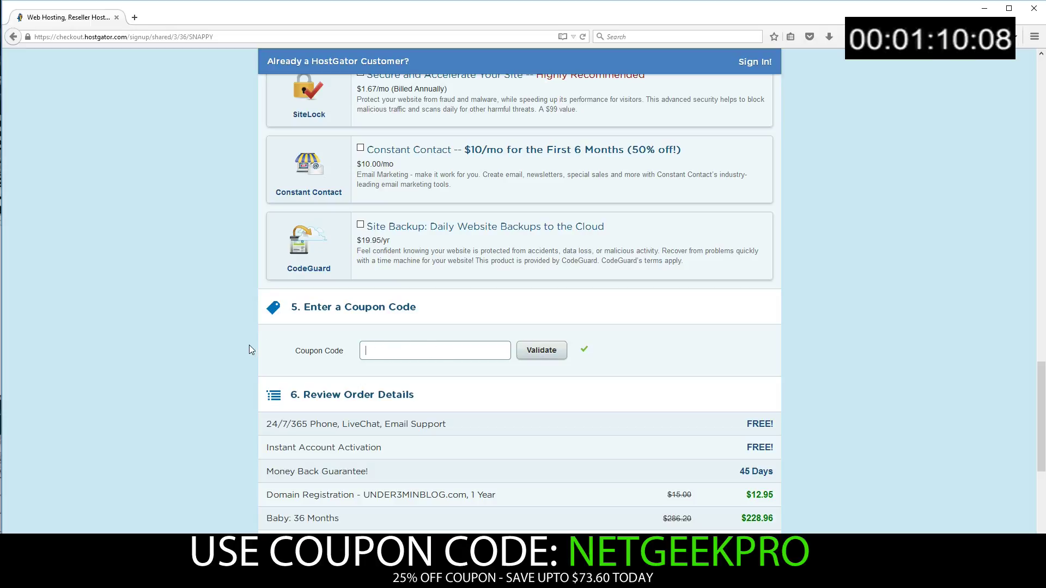
pyautogui.write('NETGEEKPREO')
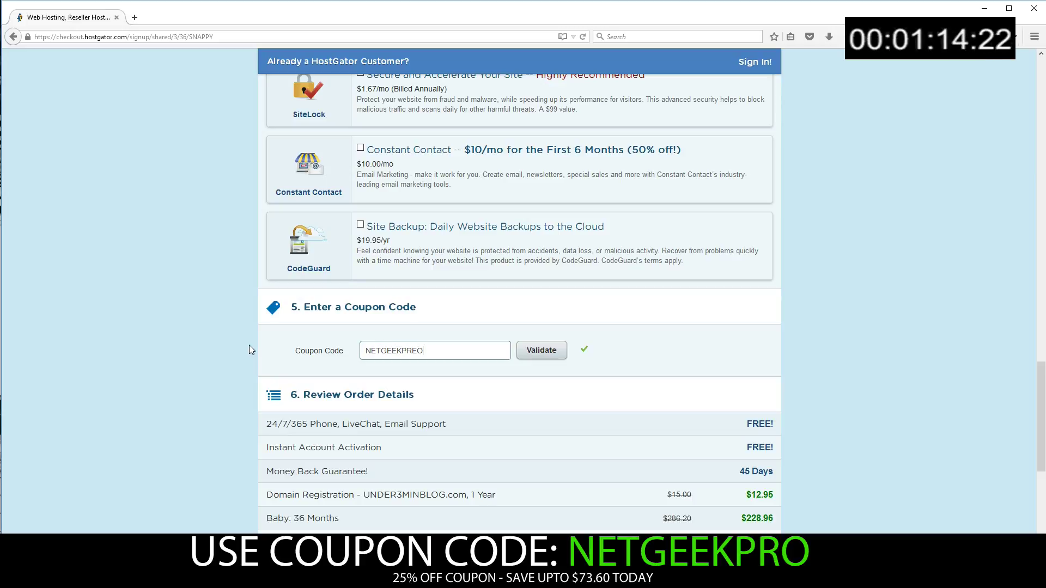
pyautogui.press('BackSpace')
pyautogui.write('O')
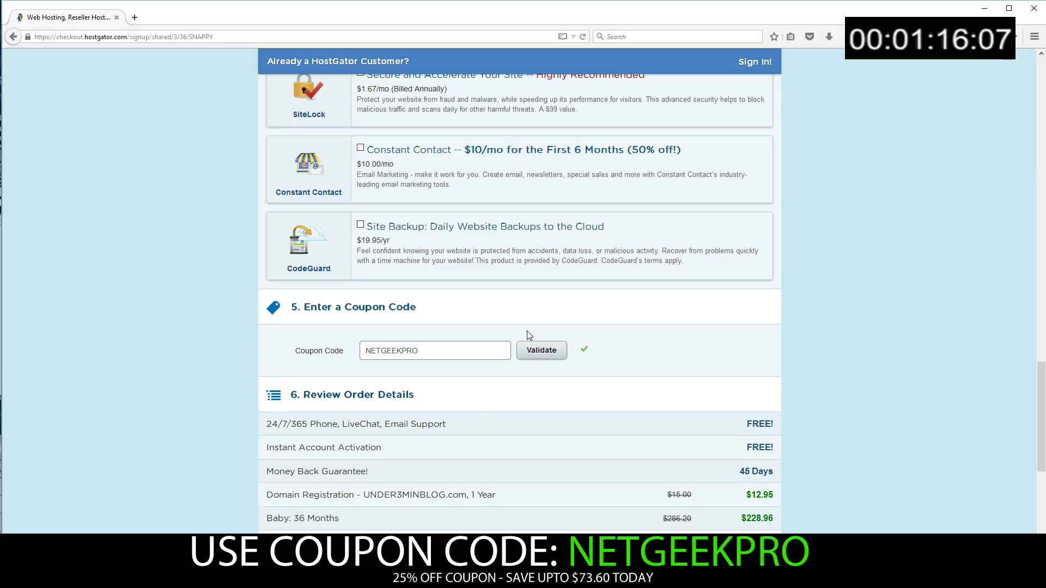
pyautogui.click(541, 350)
pyautogui.scroll(-3, 734, 377)
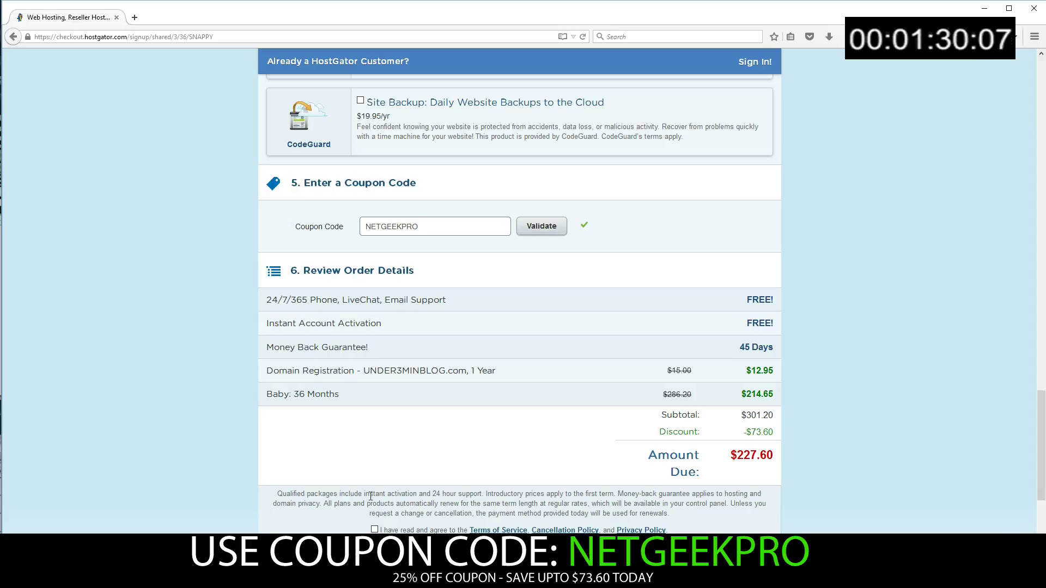
# Agree to the terms of service and place the $227.60 order with Checkout Now
pyautogui.scroll(-2, 413, 479)
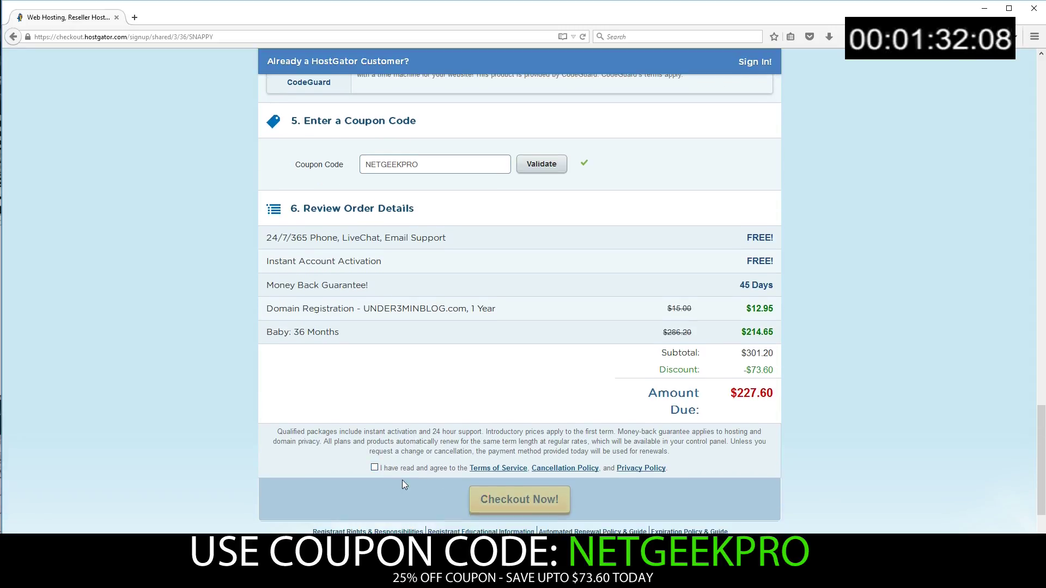
pyautogui.click(375, 468)
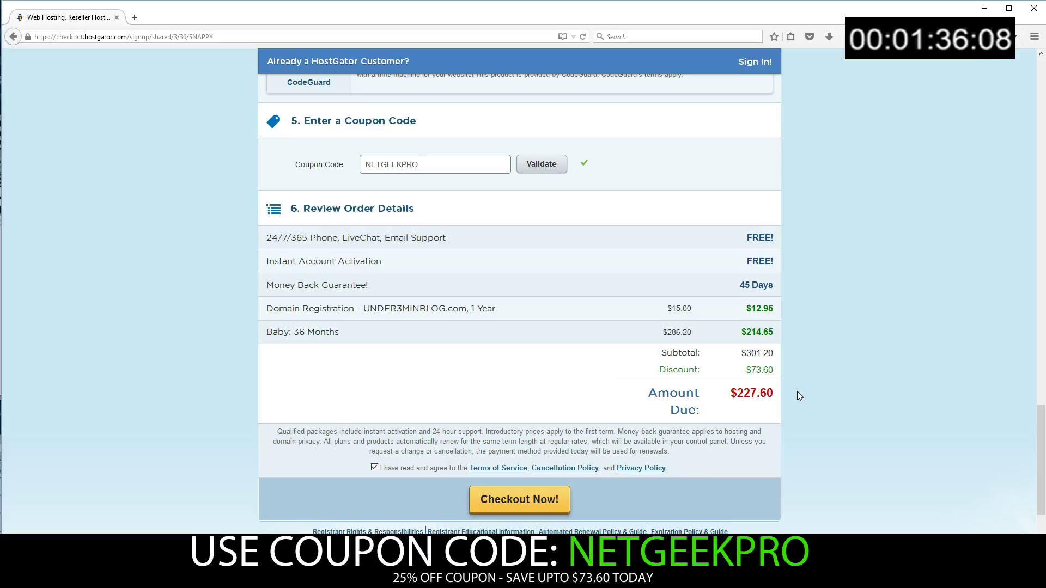
pyautogui.scroll(15, 822, 397)
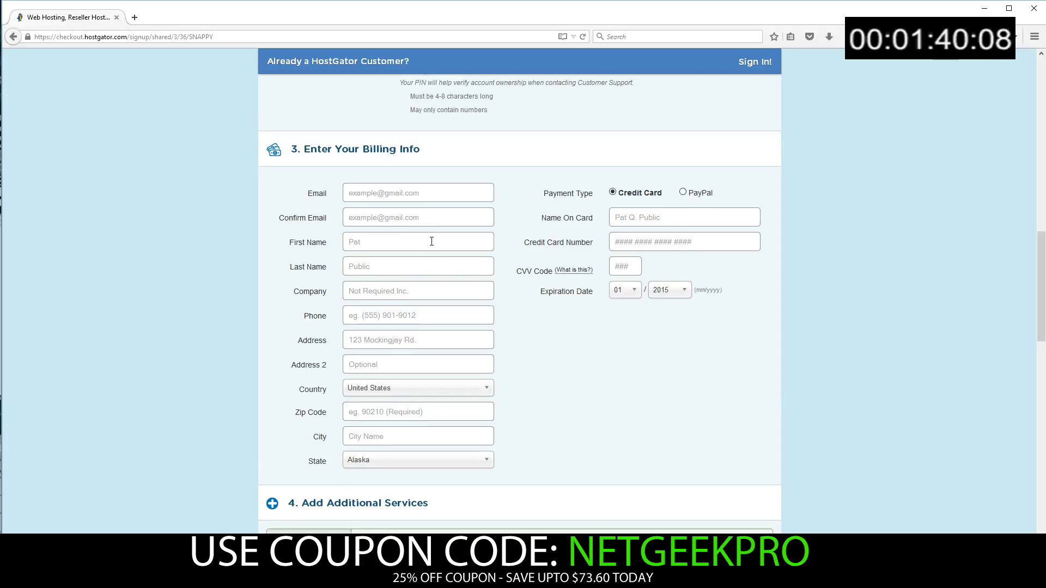
pyautogui.scroll(5, 474, 283)
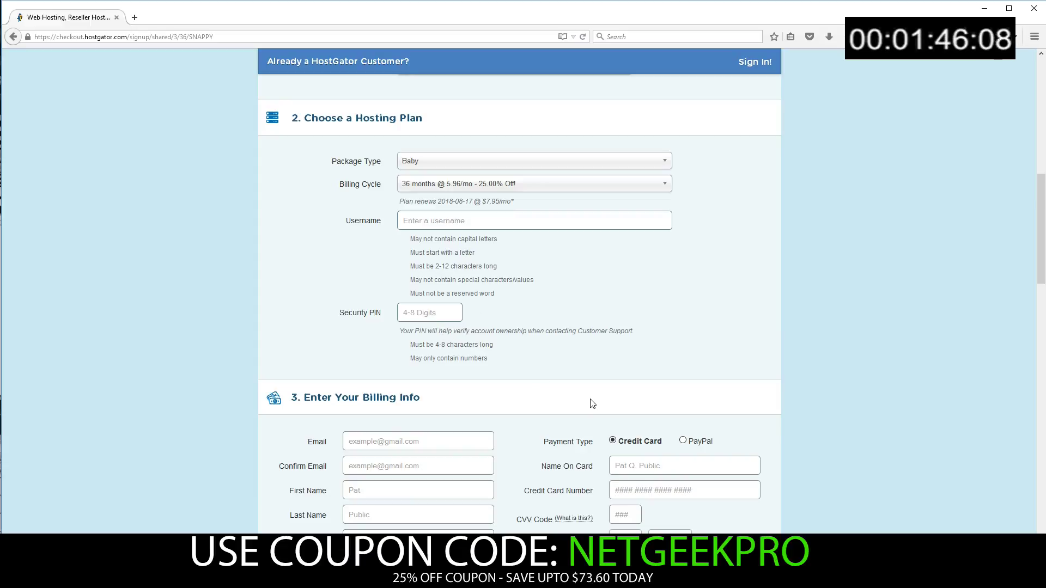
pyautogui.scroll(-15, 593, 404)
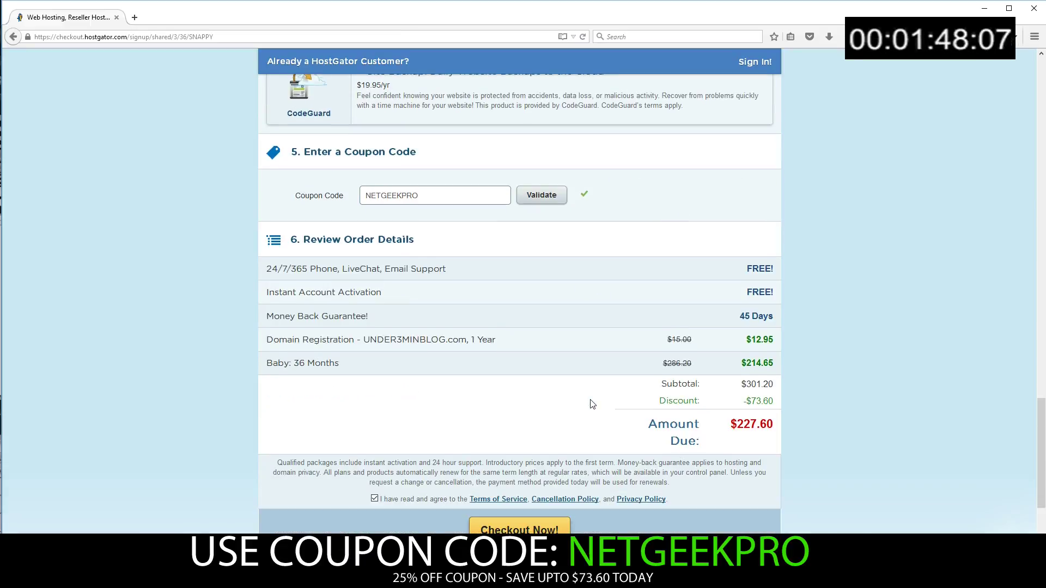
pyautogui.scroll(-3, 589, 398)
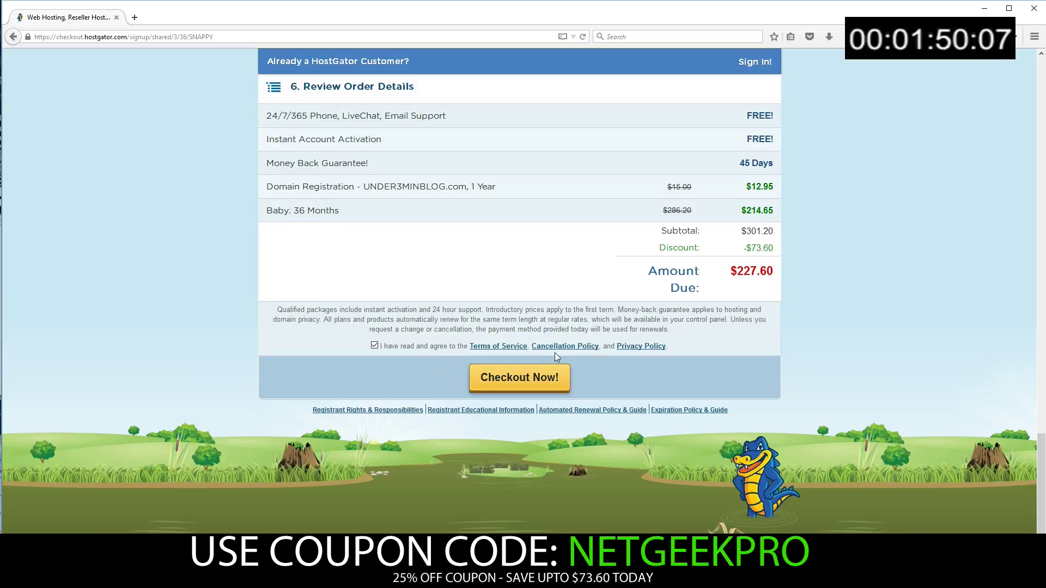
pyautogui.click(530, 388)
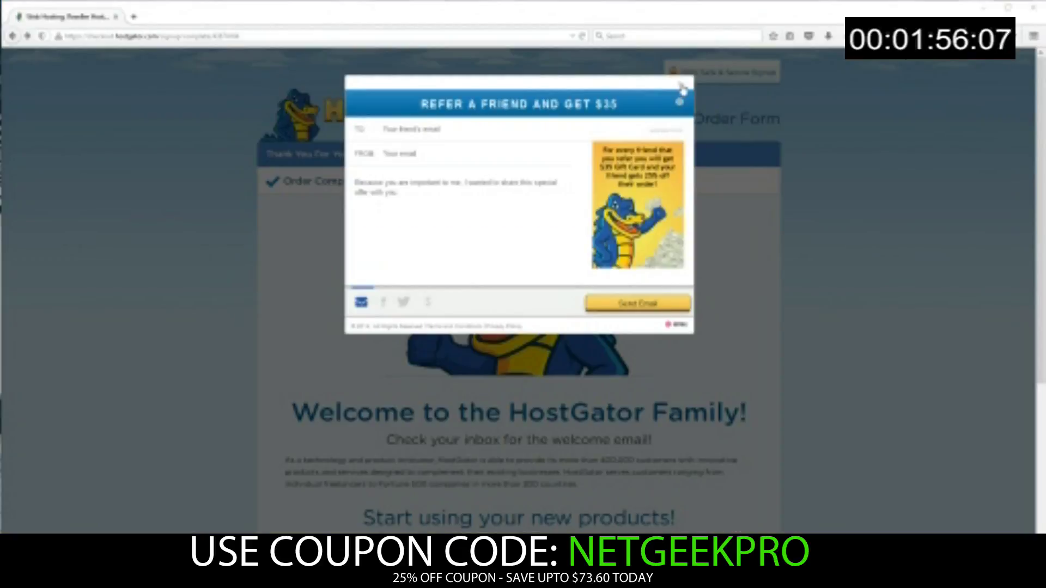
# Close the Refer-a-Friend popup and go to the Customer Portal's Account Summary
pyautogui.click(682, 87)
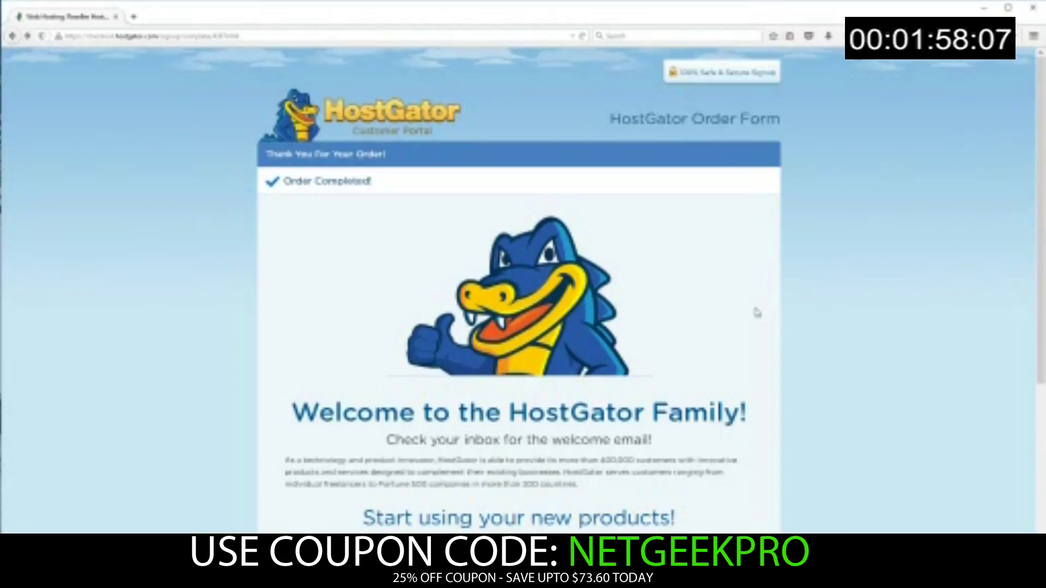
pyautogui.scroll(-4, 756, 318)
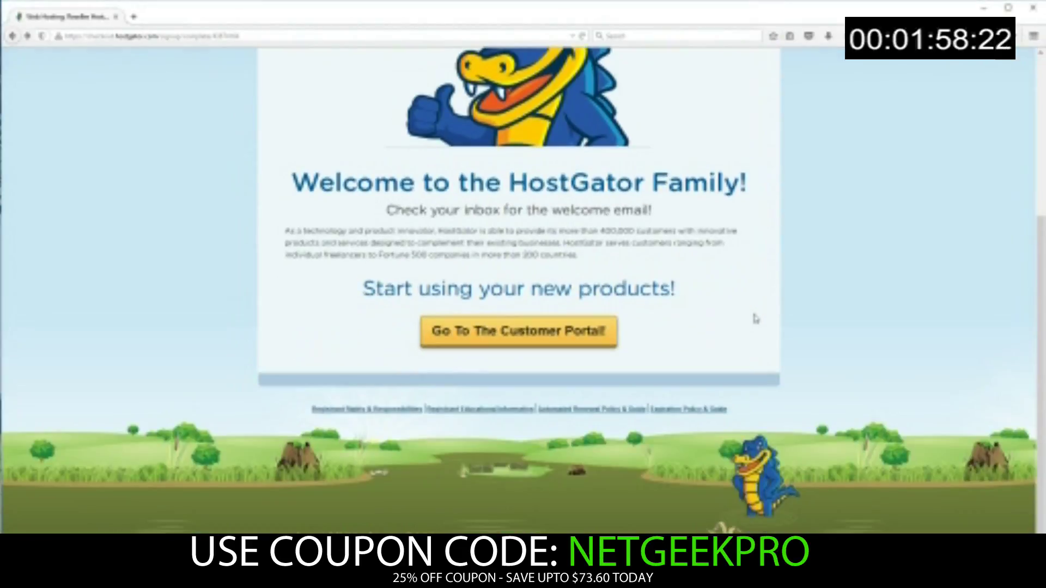
pyautogui.click(506, 336)
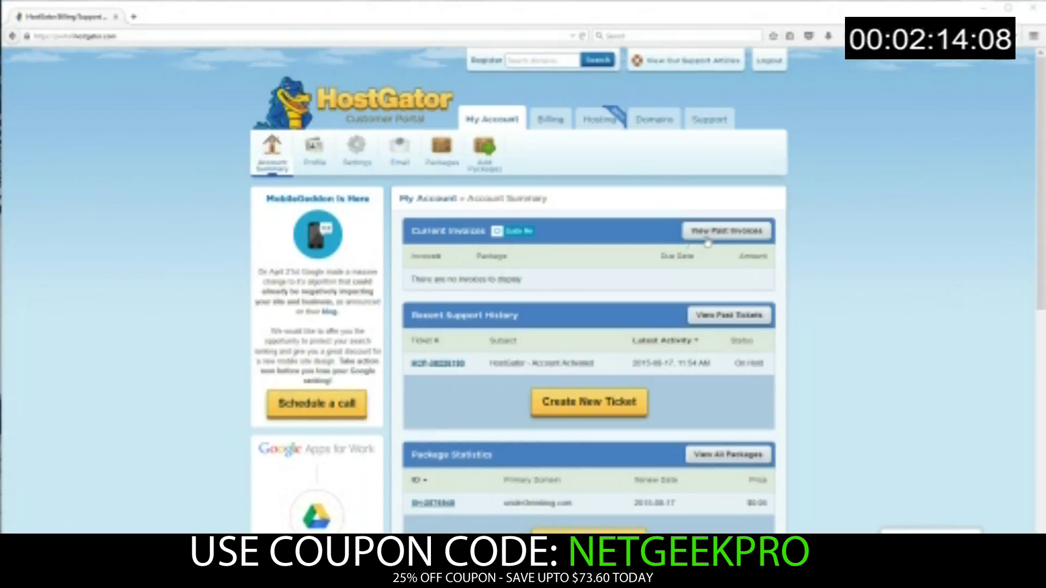
# From the Hosting tab's WordPress offer, open QuickInstall's One-Click Installs page
pyautogui.click(599, 120)
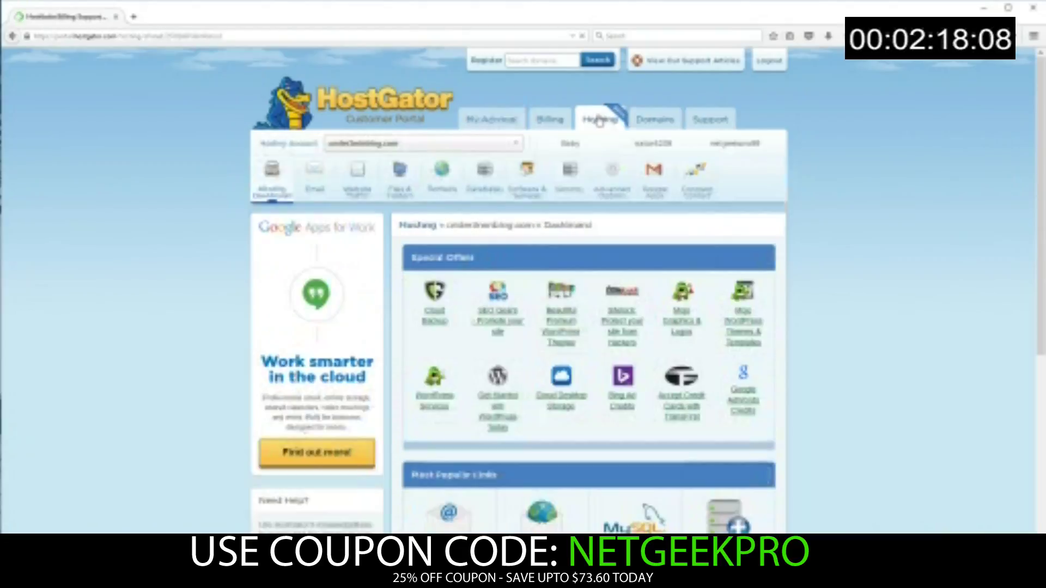
pyautogui.scroll(-2, 580, 313)
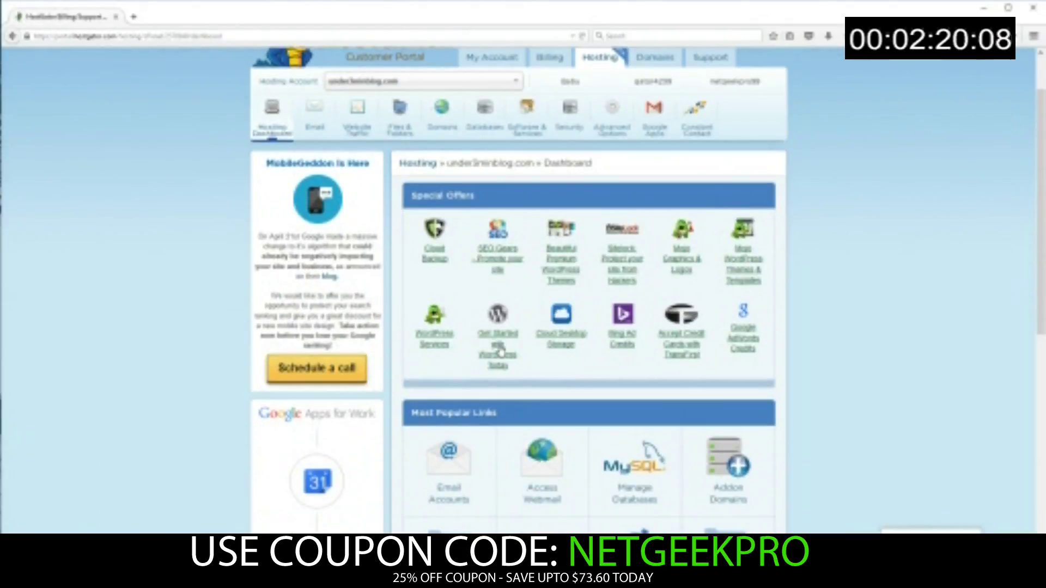
pyautogui.click(498, 348)
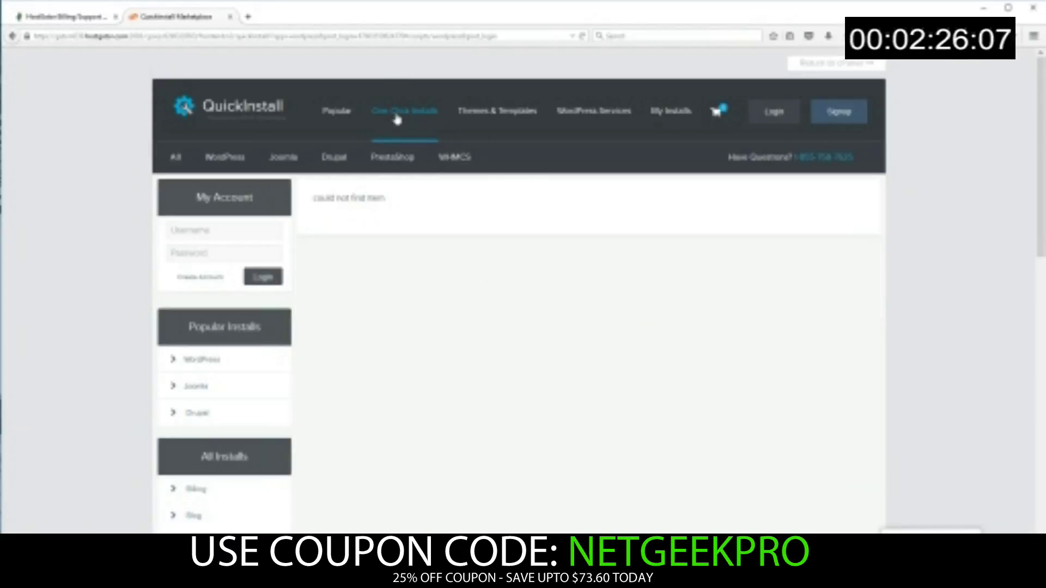
pyautogui.click(397, 120)
pyautogui.scroll(-1, 374, 122)
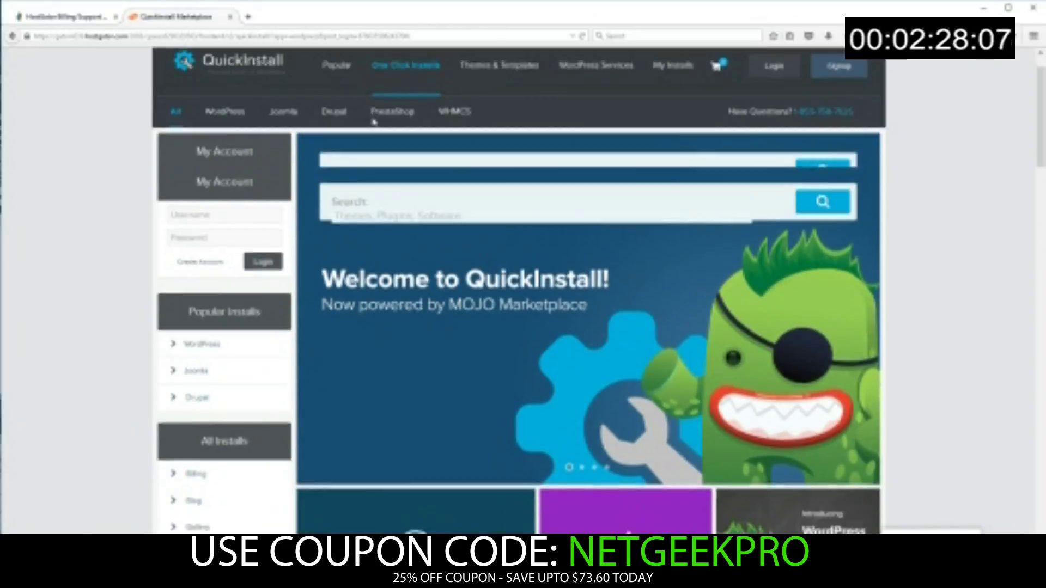
pyautogui.scroll(-3, 441, 256)
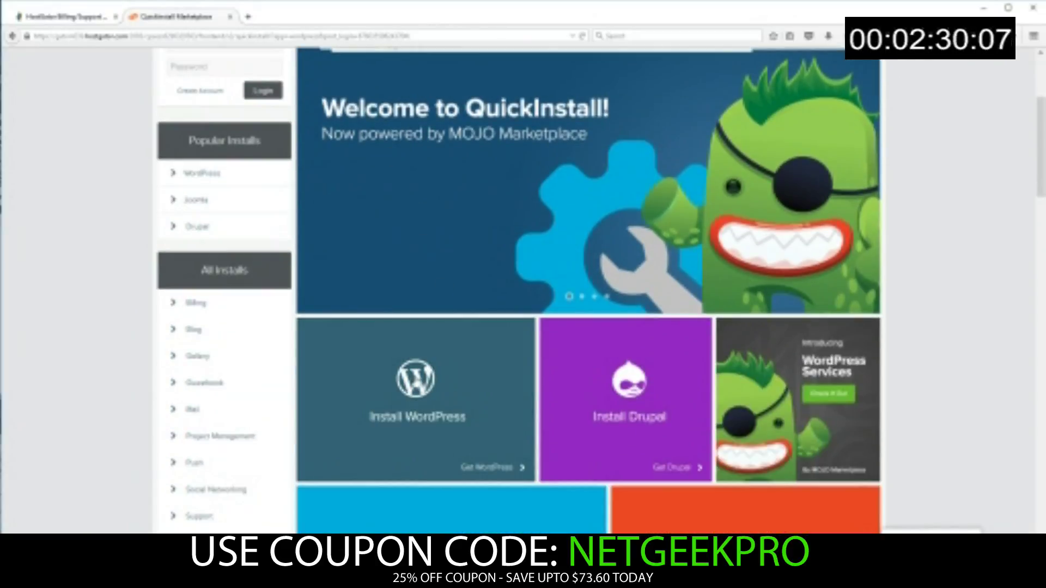
# Start a free WordPress install in QuickInstall targeting the under3minblog.com domain
pyautogui.click(416, 434)
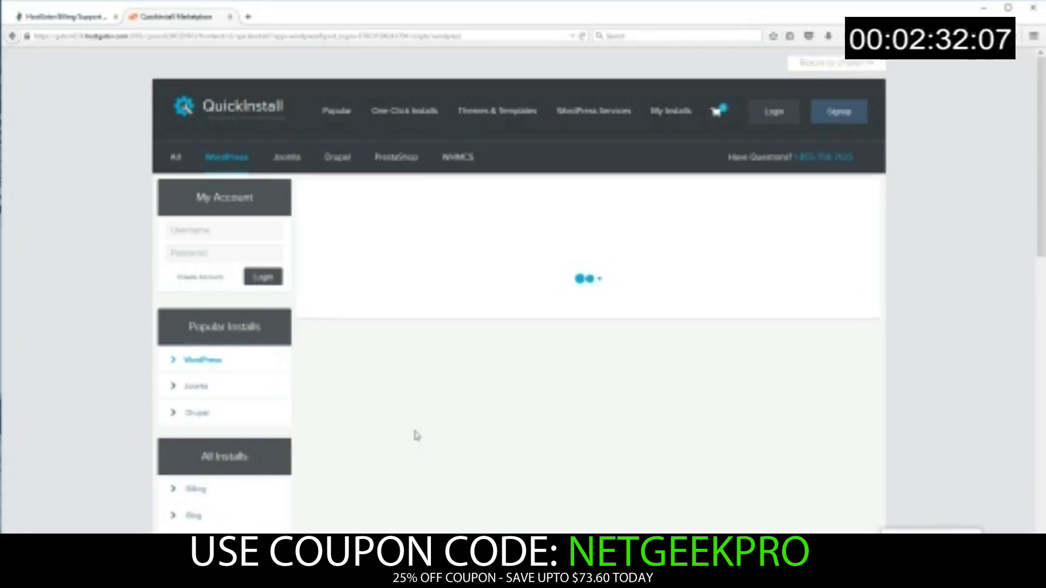
pyautogui.scroll(-7, 414, 409)
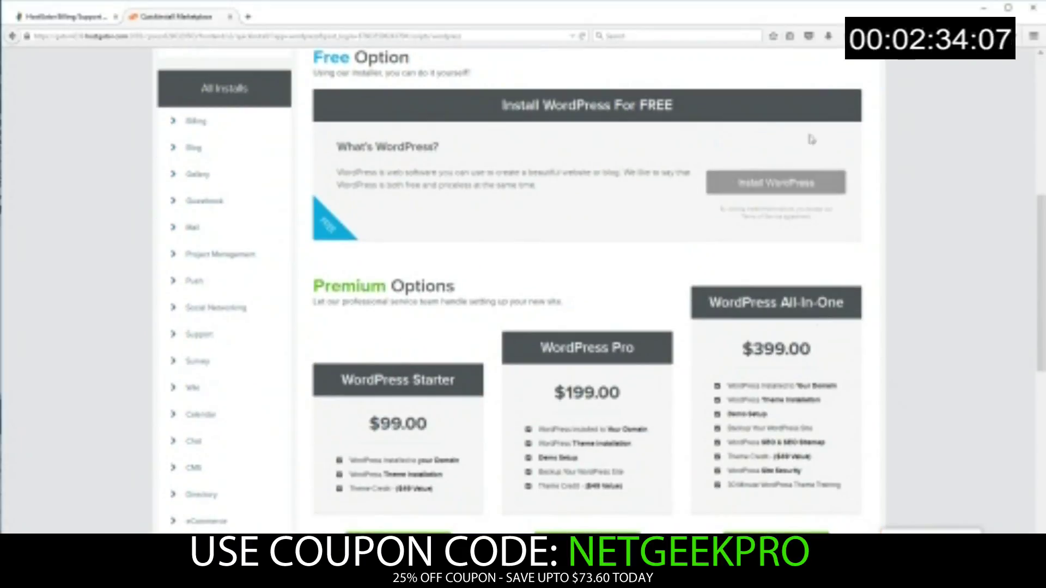
pyautogui.click(759, 184)
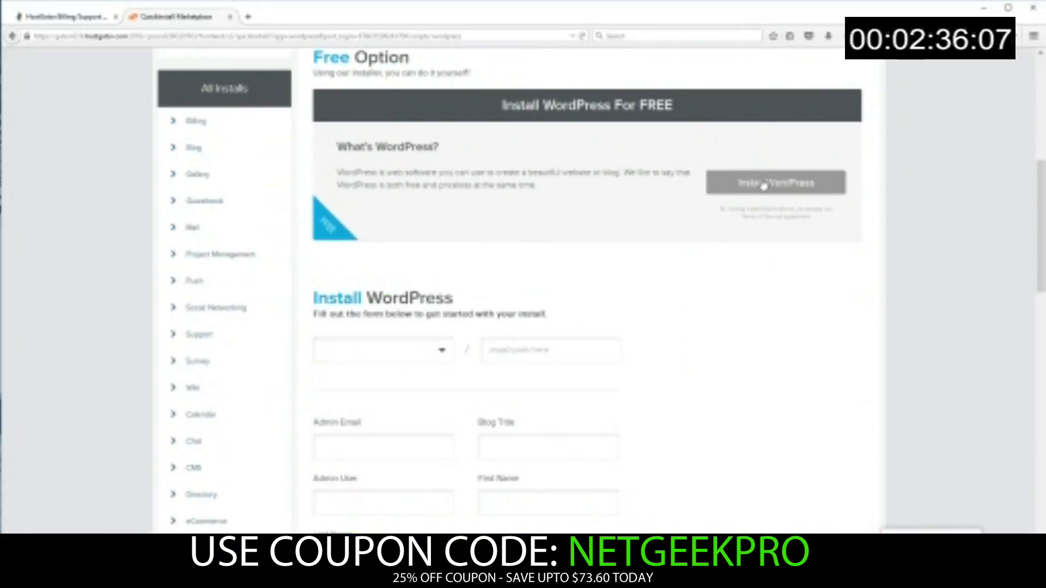
pyautogui.scroll(-3, 504, 287)
pyautogui.scroll(-3, 397, 331)
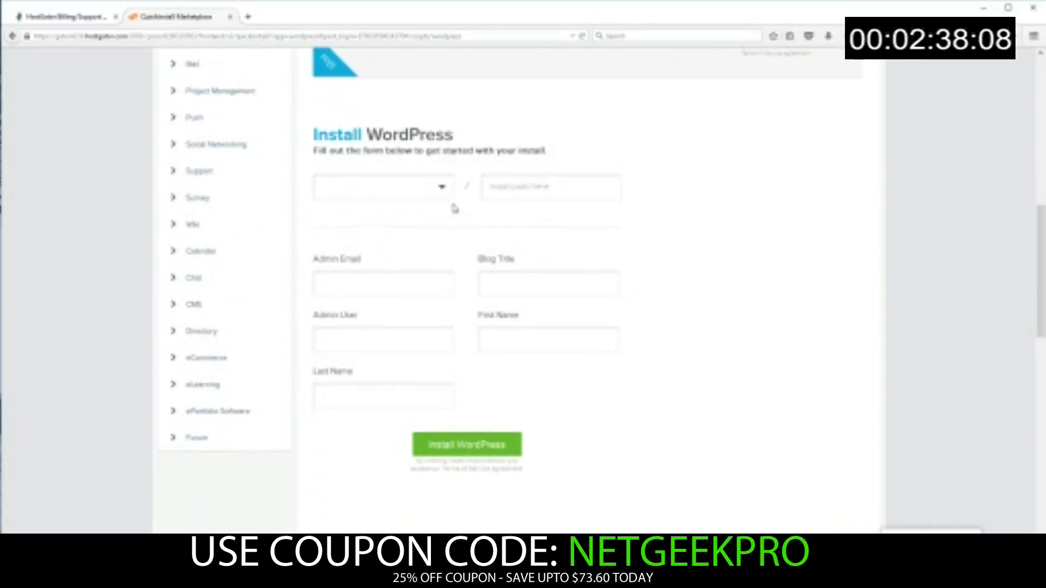
pyautogui.click(444, 191)
pyautogui.click(433, 215)
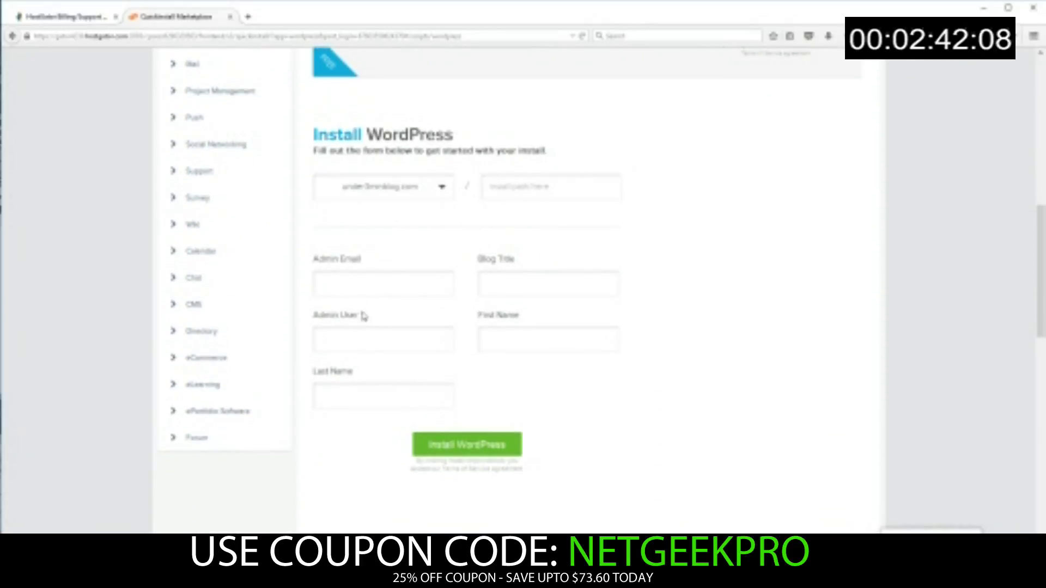
# Fill in the admin e-mail, install WordPress, and dismiss the theme upgrade offer
pyautogui.click(390, 280)
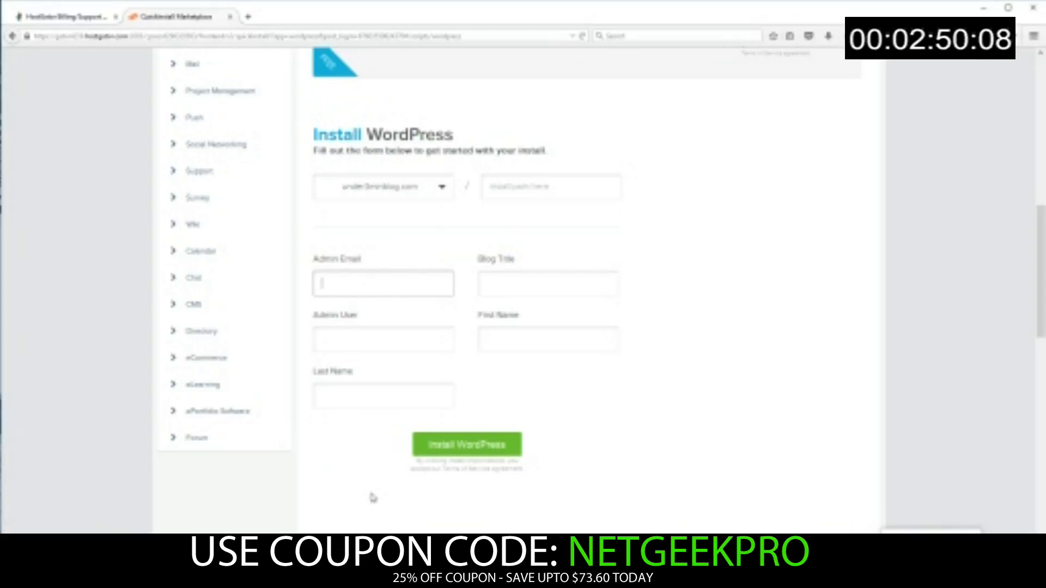
pyautogui.click(456, 455)
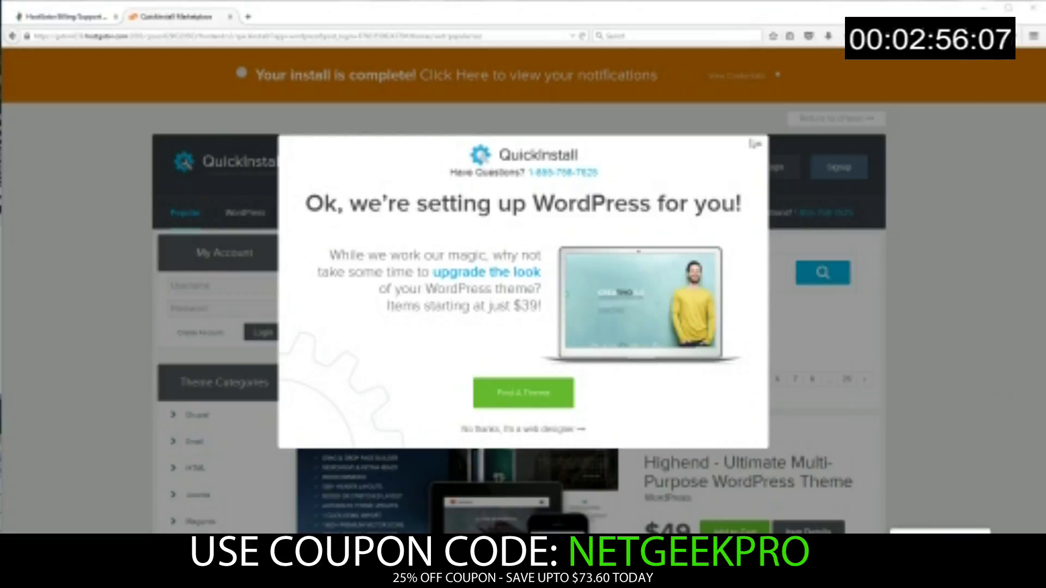
pyautogui.click(762, 146)
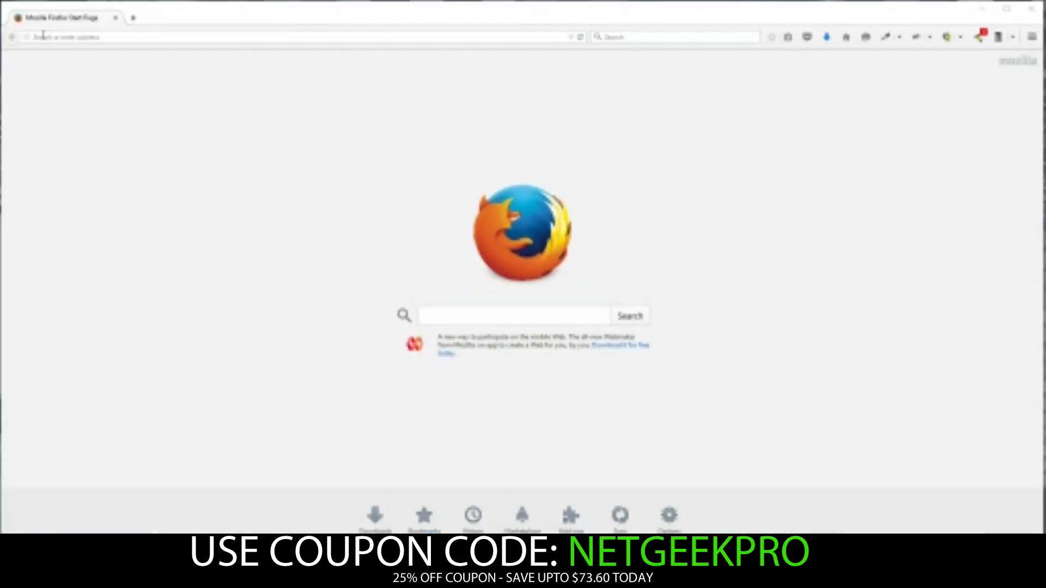
# Load the blog's address in Firefox to show the live Under 3 Minute Blog
pyautogui.click(44, 35)
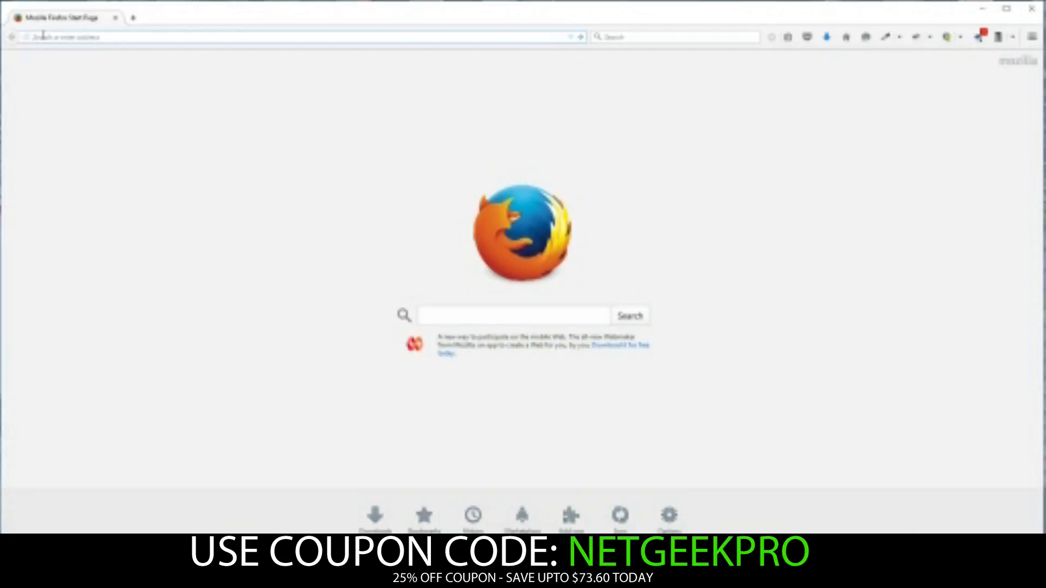
pyautogui.write('web')
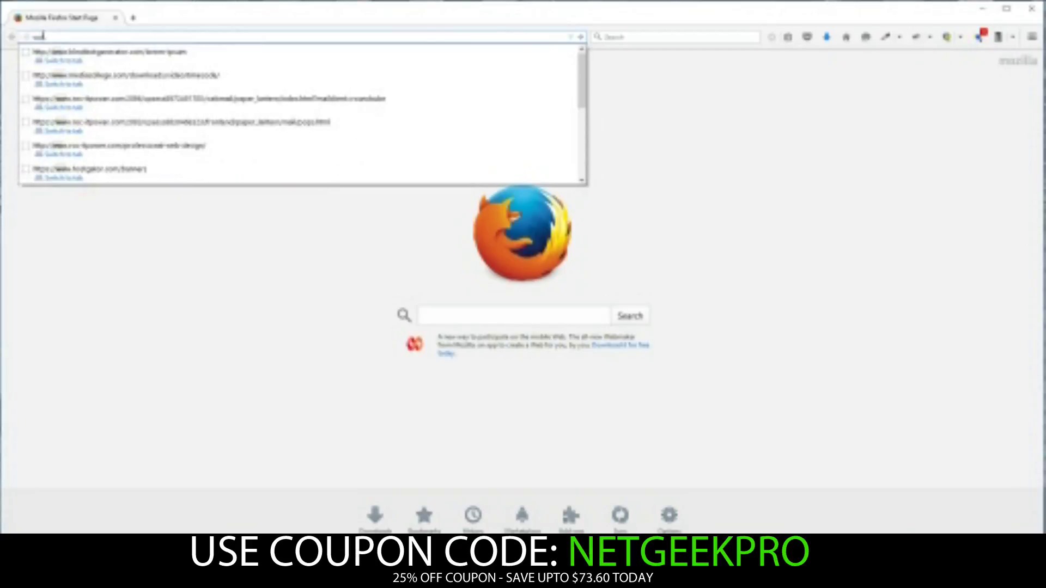
pyautogui.write('ertime')
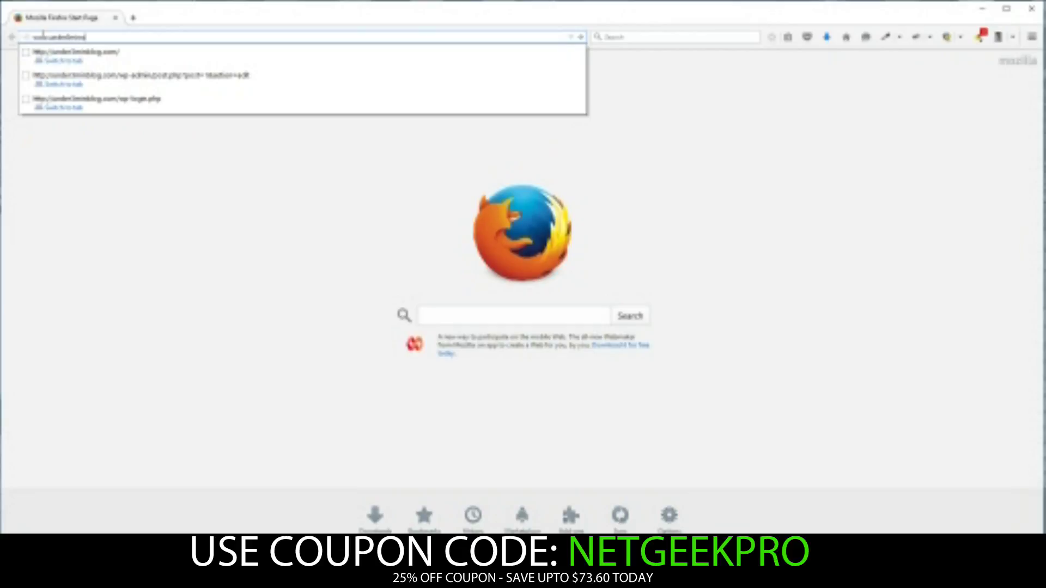
pyautogui.press('BackSpace')
pyautogui.write('m')
pyautogui.press('Return')
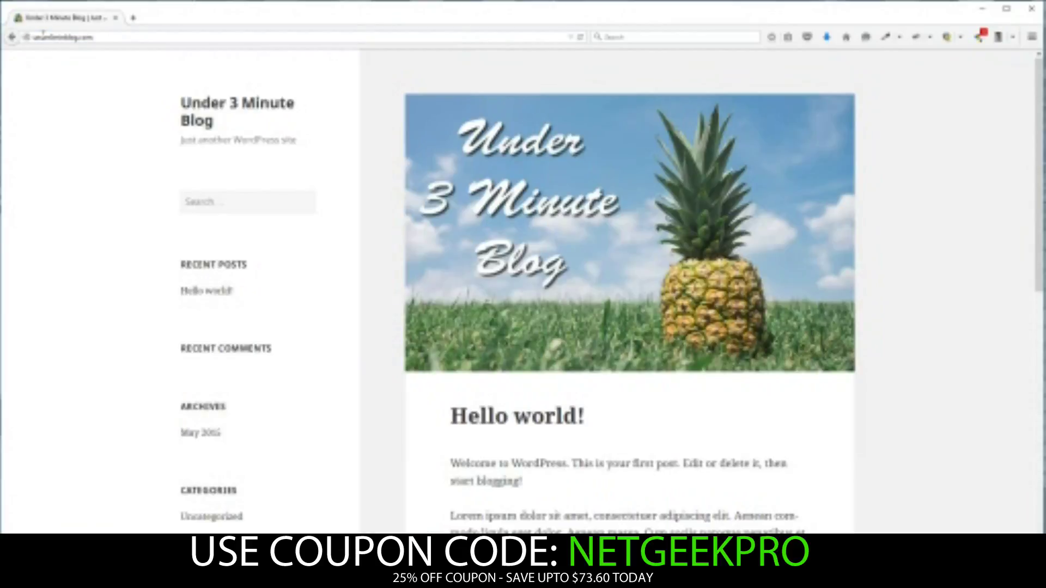